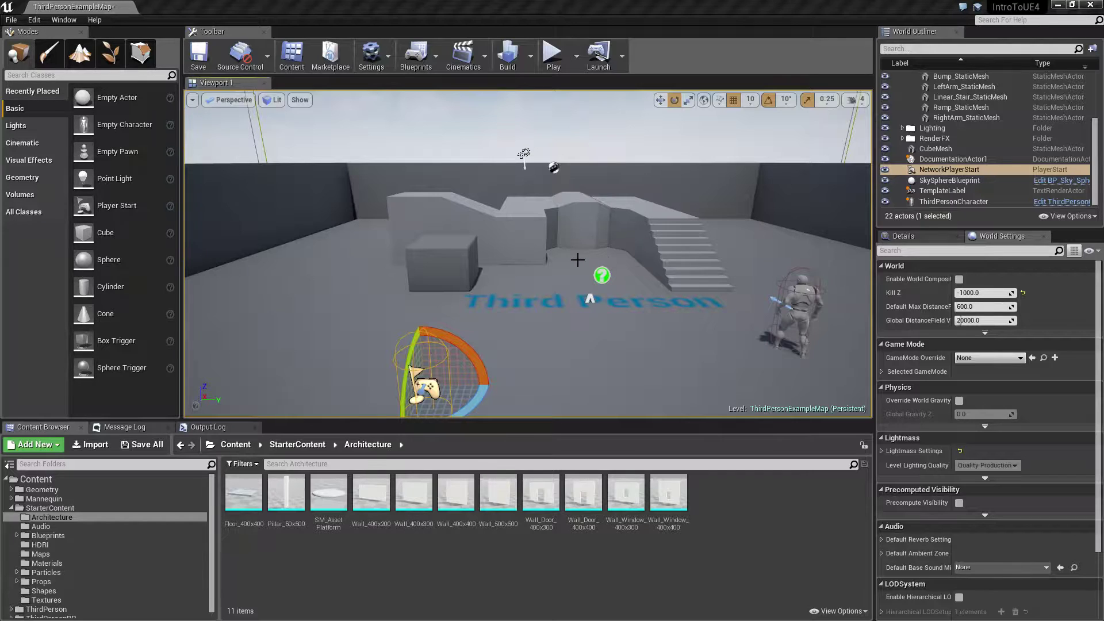
Fly around the level in the perspective view to examine the arena, walkway ramps and stairs.
right_click_drag(589, 298, 535, 281)
key("w")
key("s")
key("a")
key("d")
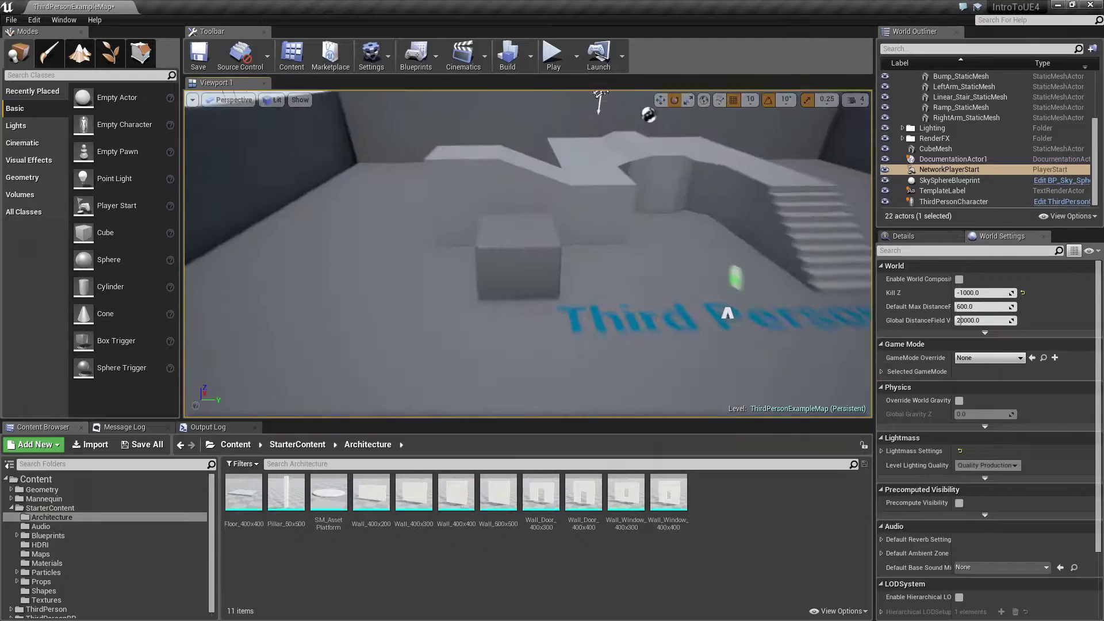
mouse_move(534, 281)
right_mouse_down()
mouse_move(543, 275)
mouse_move(532, 262)
mouse_move(553, 265)
mouse_move(553, 290)
mouse_move(346, 304)
right_mouse_up()
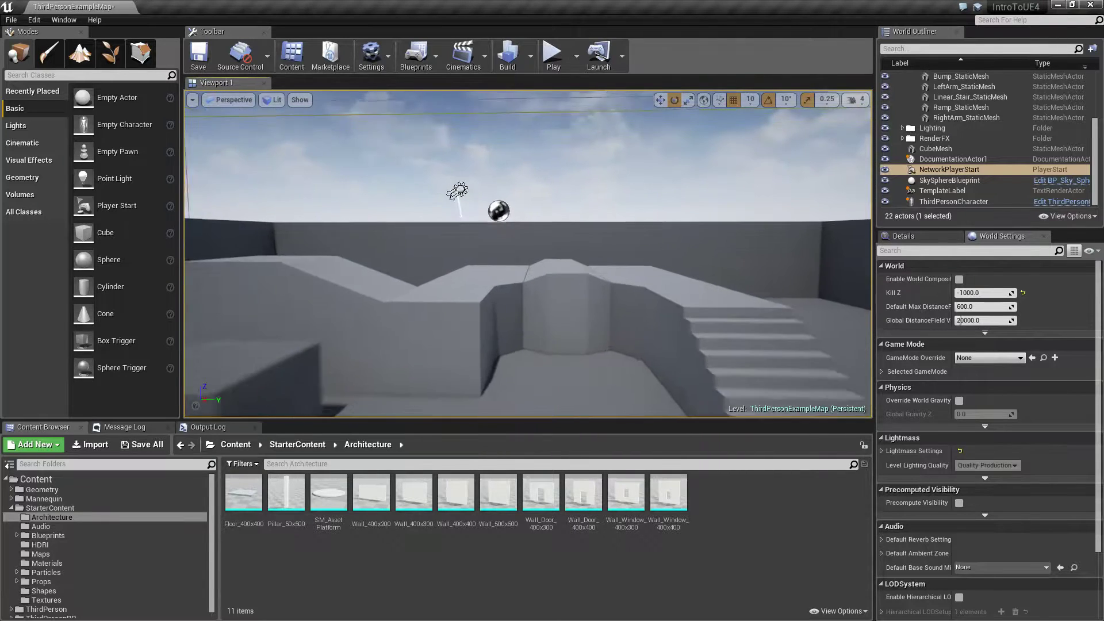
key("w")
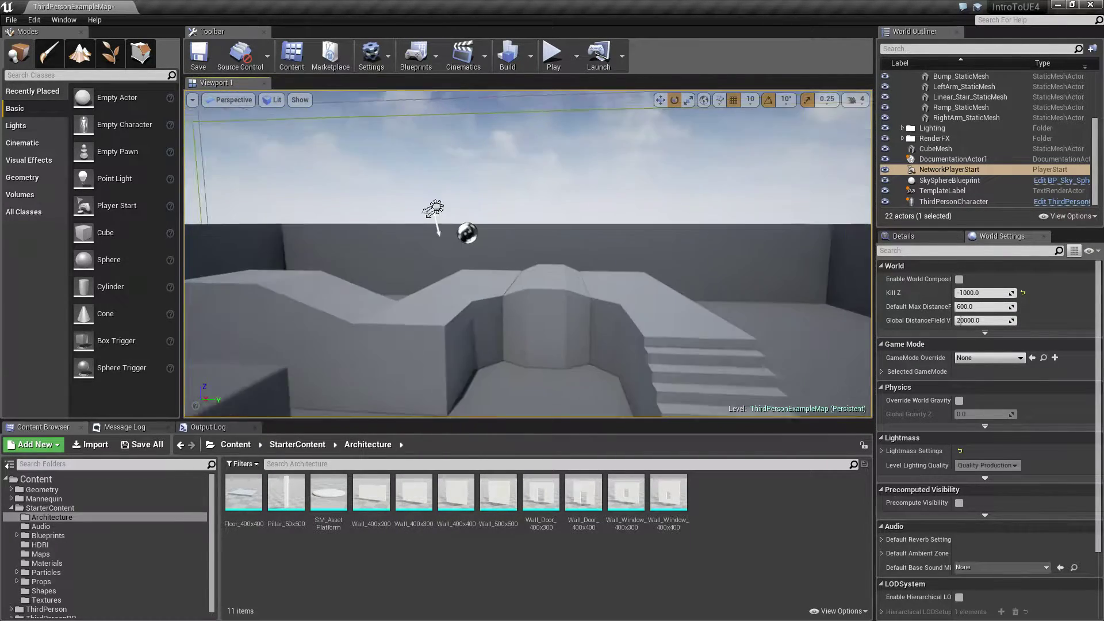
right_click_drag(530, 273, 543, 273)
right_click_drag(766, 368, 823, 368)
right_click_drag(542, 273, 542, 273)
right_click_drag(527, 322, 531, 320)
right_click_drag(584, 340, 584, 339)
right_click_drag(437, 321, 438, 320)
Focus the view on a mesh in the level and switch the transform tool to move.
left_click(495, 297)
key("f")
mouse_move(661, 215)
right_mouse_down()
mouse_move(851, 196)
mouse_move(673, 217)
mouse_move(687, 224)
mouse_move(670, 228)
mouse_move(661, 214)
right_mouse_up()
key("a")
left_click(661, 102)
Select the CubeMesh block beside the walkway and focus the view on it.
mouse_move(678, 207)
right_mouse_down()
mouse_move(690, 209)
mouse_move(675, 208)
right_mouse_up()
left_click(373, 206)
key("s")
right_click_drag(664, 259, 672, 288)
left_click(497, 213)
key("f")
Orbit, zoom and pan around the focused cube to inspect it from several sides.
left_click_drag(442, 258, 529, 316, "alt")
left_click_drag(549, 198, 566, 276, "alt")
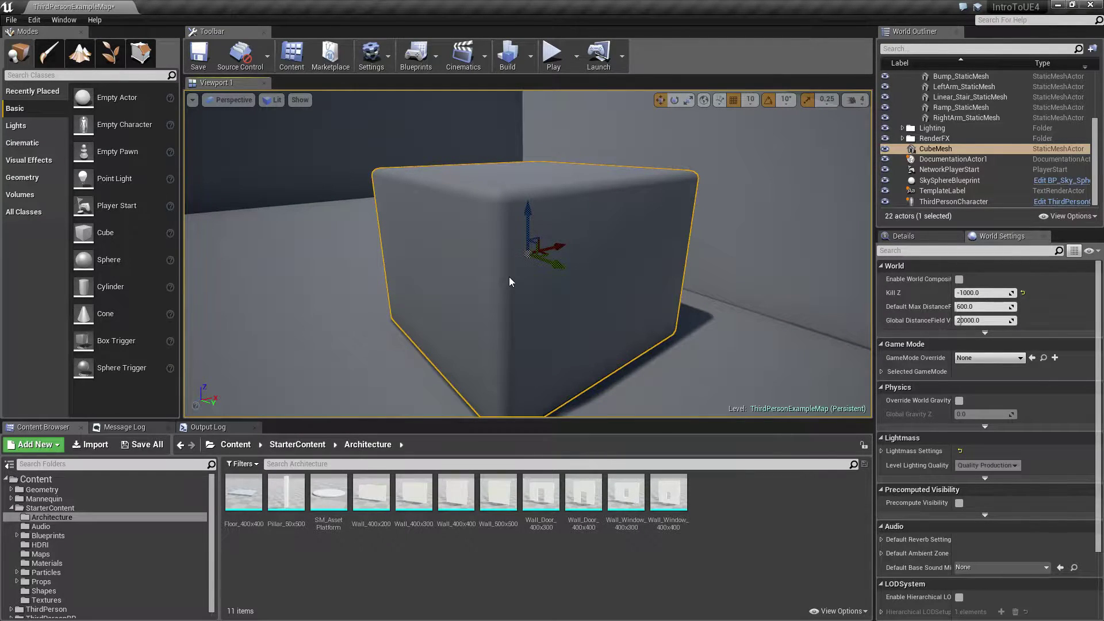
scroll(509, 278, "down", 5)
scroll(509, 277, "up", 7)
mouse_move(509, 277)
right_mouse_down("alt")
mouse_move(509, 290)
mouse_move(509, 277)
right_mouse_up("alt")
right_click_drag(555, 301, 555, 297, "alt")
right_click_drag(528, 253, 450, 253, "alt")
middle_click_drag(527, 253, 499, 273, "alt")
Deselect the cube, focus the view on other objects in the level and orbit around them.
key("Escape")
left_click(547, 283)
left_click(626, 168)
key("f")
left_click(519, 339)
key("f")
mouse_move(684, 342)
left_mouse_down("alt")
mouse_move(477, 350)
mouse_move(195, 414)
mouse_move(575, 230)
mouse_move(517, 374)
mouse_move(685, 340)
left_mouse_up("alt")
right_click_drag(685, 340, 713, 359, "alt")
left_click_drag(713, 360, 460, 357, "alt")
left_click_drag(621, 276, 695, 315, "alt")
key("s")
right_click_drag(638, 259, 673, 274)
Try immersive mode for the viewport and return to the regular editor layout.
left_click(312, 156)
key("F11")
key("F11")
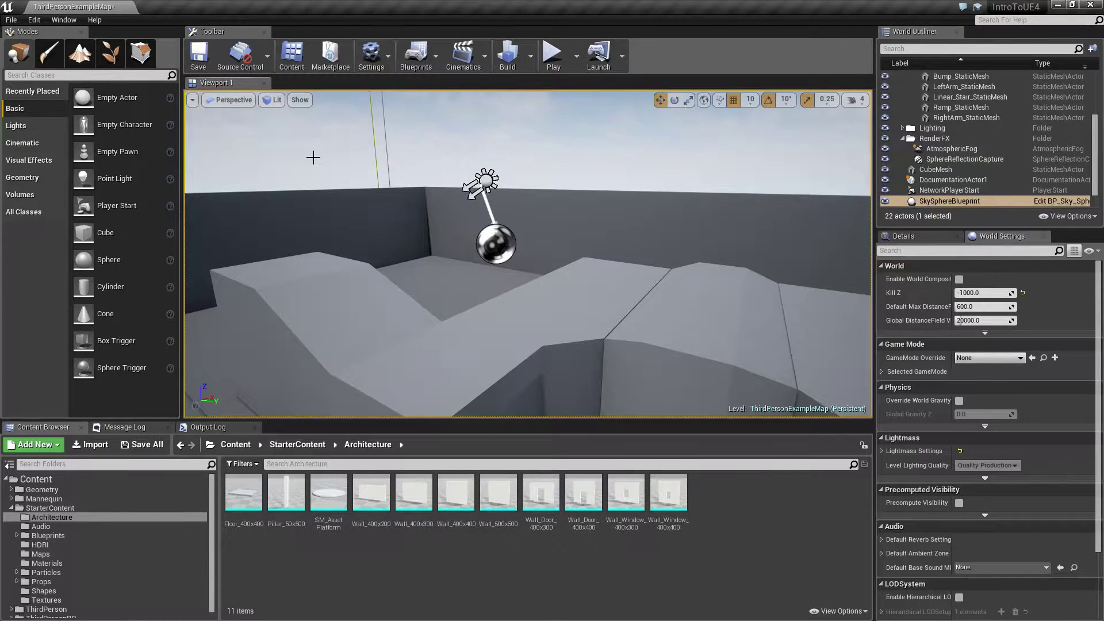
Check the viewport's Realtime option and examine the sky and its clouds.
left_click(192, 100)
right_click_drag(629, 342, 692, 211)
right_click_drag(621, 341, 618, 269)
left_click(193, 100)
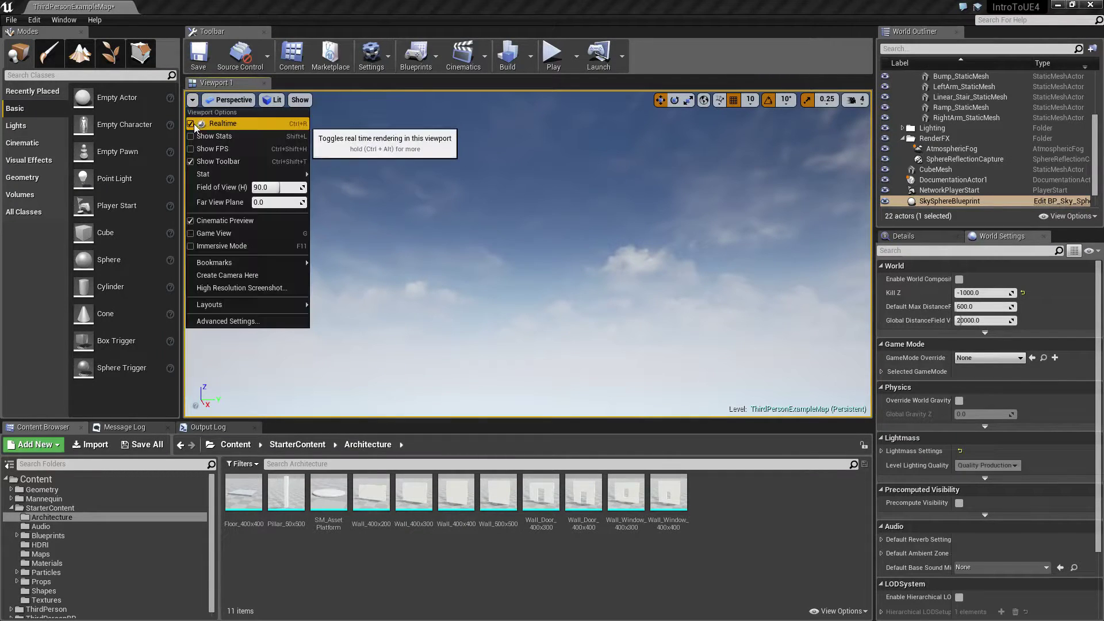
left_click(514, 245)
right_click_drag(543, 237, 707, 253)
right_click_drag(572, 278, 578, 248)
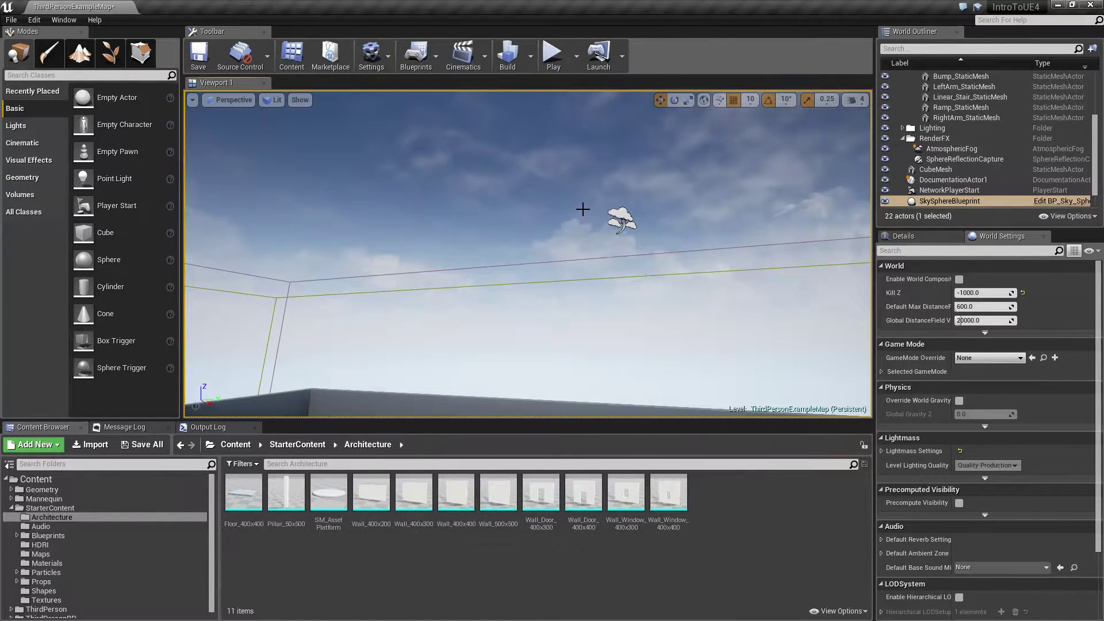
Turn off Realtime rendering for the viewport.
right_click_drag(513, 246, 512, 339)
left_click(193, 99)
left_click(199, 124)
left_click(193, 99)
left_click(193, 101)
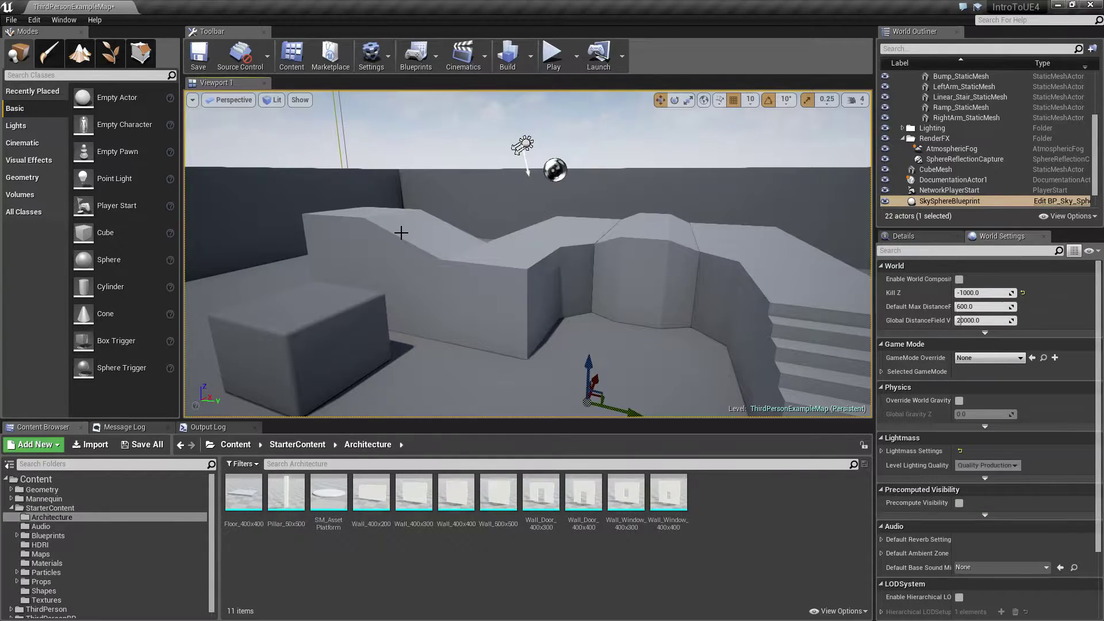
Try a four-pane viewport layout and return to the single-pane layout.
right_click_drag(454, 272, 381, 364)
left_click(196, 100)
mouse_move(257, 305)
left_click(325, 322)
left_click(230, 99)
left_click(235, 104)
left_click(192, 100)
mouse_move(258, 305)
left_click(328, 453)
left_click(192, 265)
mouse_move(260, 468)
left_click(319, 471)
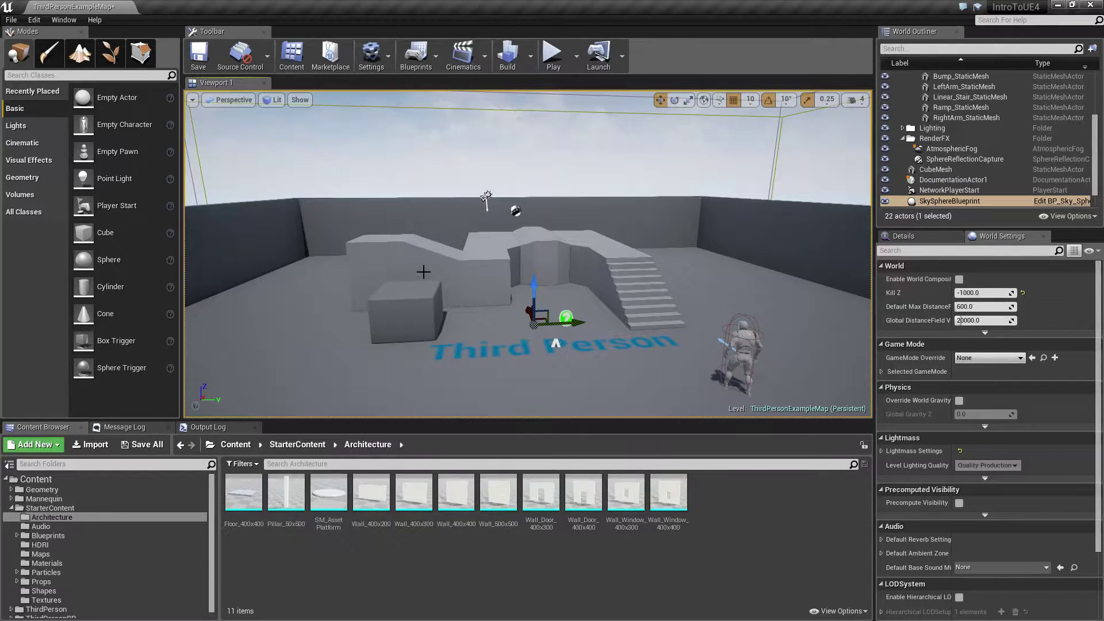
Try a side-by-side two-pane viewport layout and restore the single perspective pane.
left_click(192, 100)
left_click(326, 364)
left_click(249, 100)
left_click(219, 100)
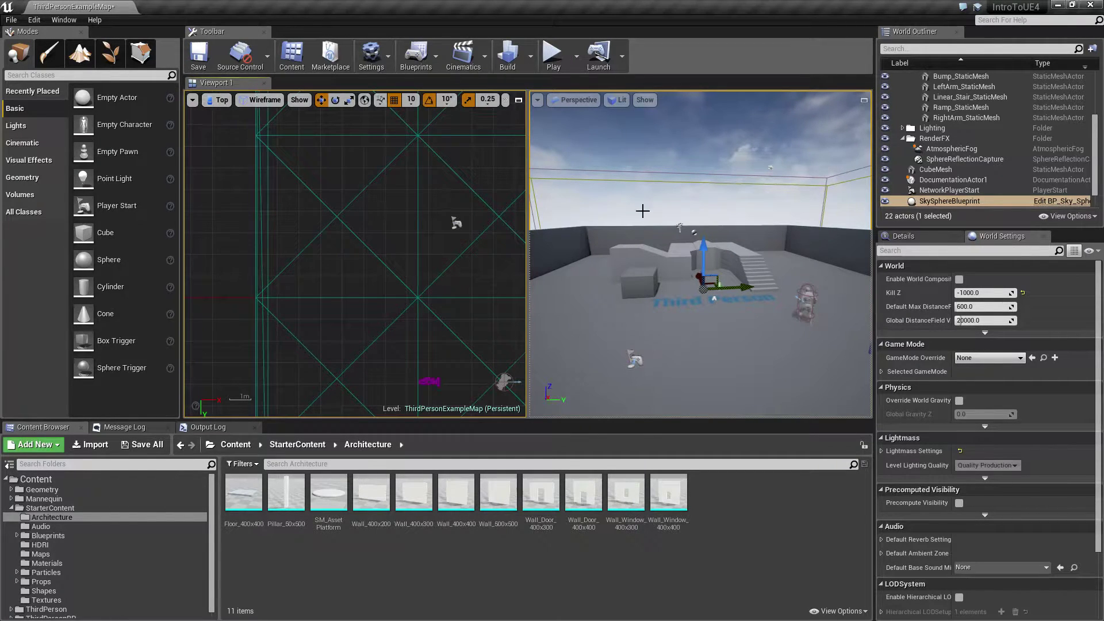
left_click(538, 101)
mouse_move(584, 306)
left_click(682, 323)
Review the available viewport projections and the general viewport options, including Immersive Mode.
left_click(227, 102)
mouse_move(272, 100)
left_click(229, 99)
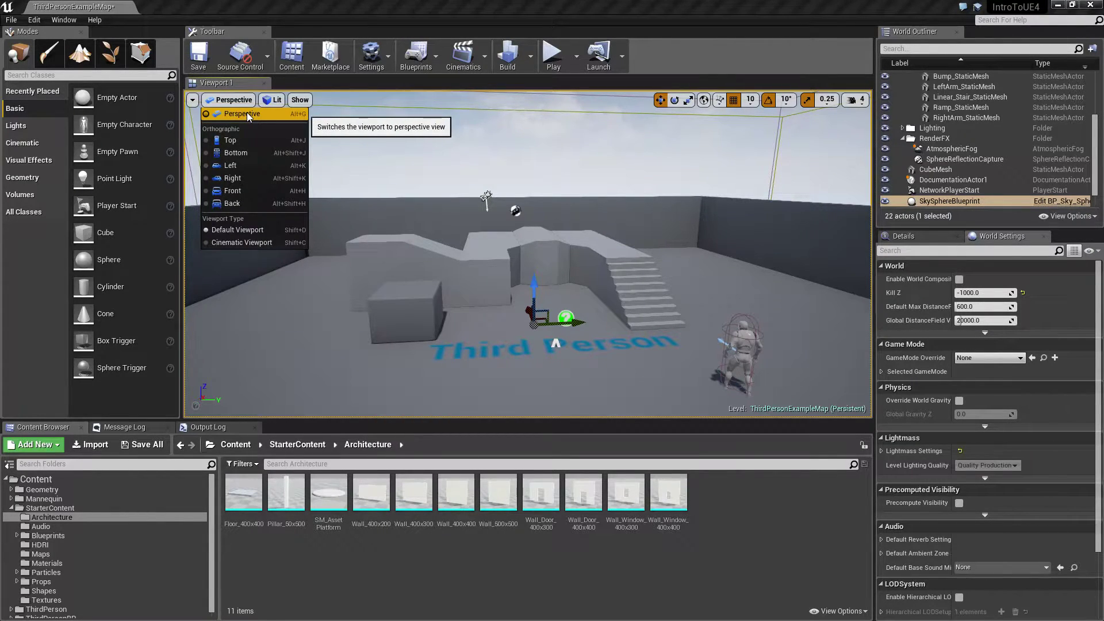
left_click(193, 101)
left_click(193, 102)
left_click(228, 101)
mouse_move(192, 102)
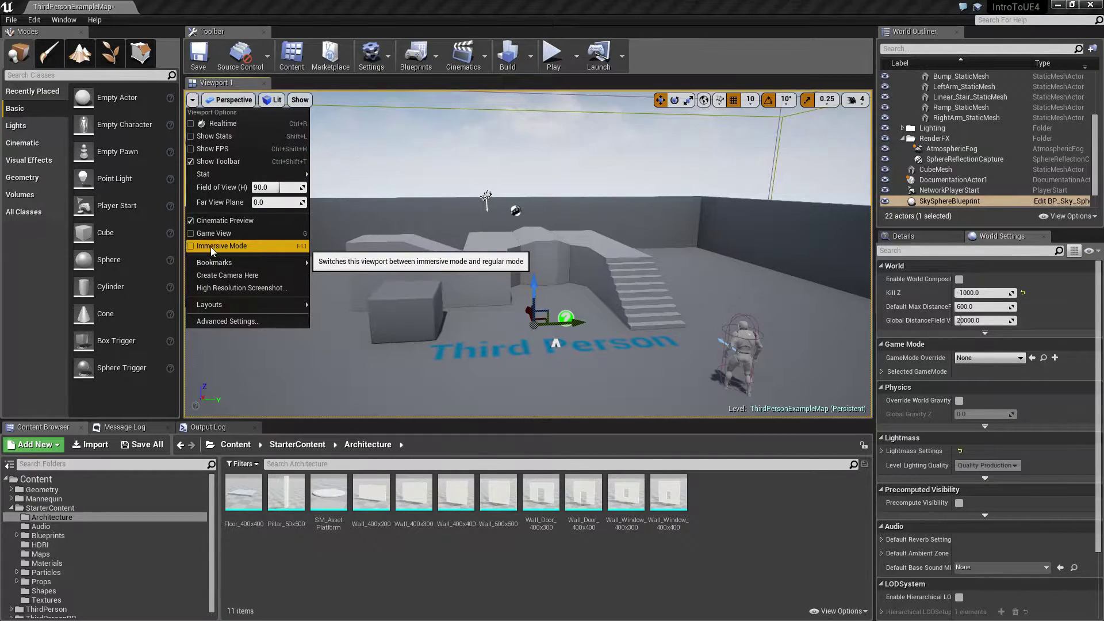
left_click(272, 99)
left_click(233, 100)
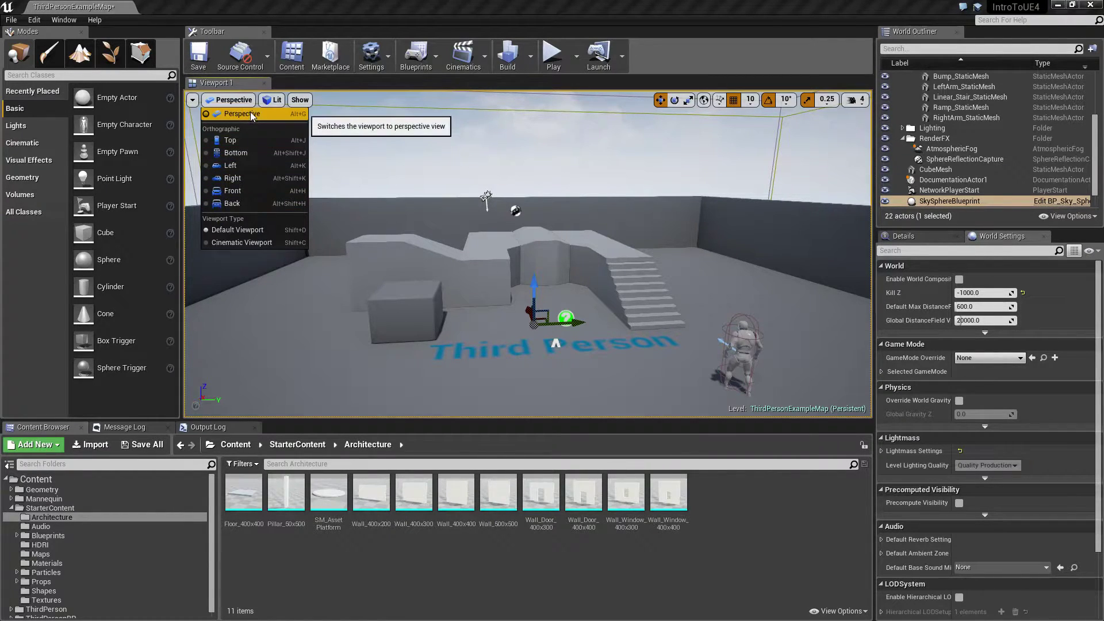
Switch the viewport to the Top orthographic view and frame the arena geometry.
mouse_move(506, 248)
right_mouse_down()
mouse_move(391, 189)
mouse_move(489, 253)
mouse_move(478, 245)
mouse_move(610, 230)
mouse_move(478, 216)
mouse_move(466, 233)
mouse_move(472, 225)
mouse_move(518, 236)
mouse_move(509, 233)
right_mouse_up()
key("s")
key("w")
key("s")
key("w")
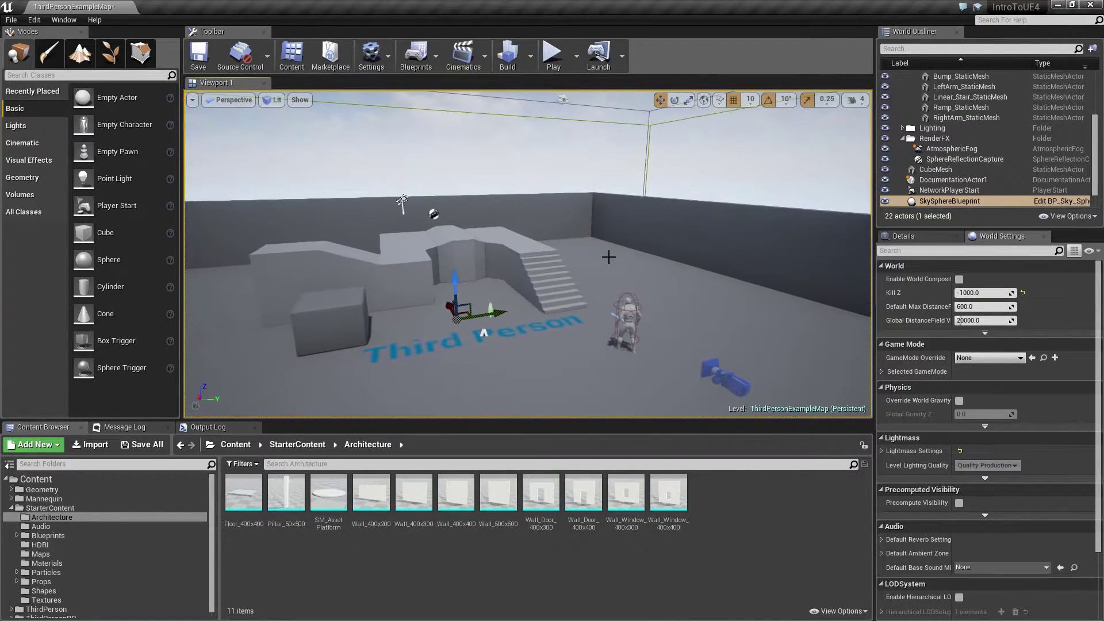
left_click(242, 104)
left_click(254, 139)
scroll(575, 207, "down", 10)
right_click_drag(573, 235, 505, 278)
scroll(500, 271, "up", 4)
scroll(496, 268, "down", 2)
scroll(537, 257, "up", 2)
scroll(569, 290, "up", 2)
Select the arena floor and the walkway's LeftArm_StaticMesh in the top wireframe view.
left_click(528, 228)
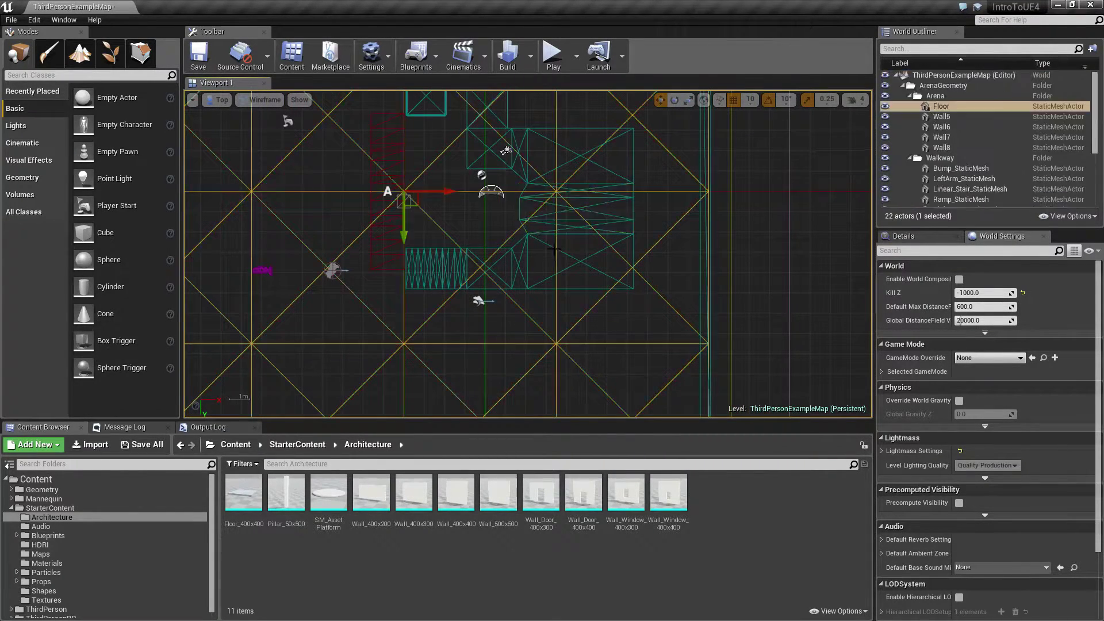
left_click(543, 240)
left_click(465, 273)
left_click(489, 151)
scroll(506, 151, "down", 5)
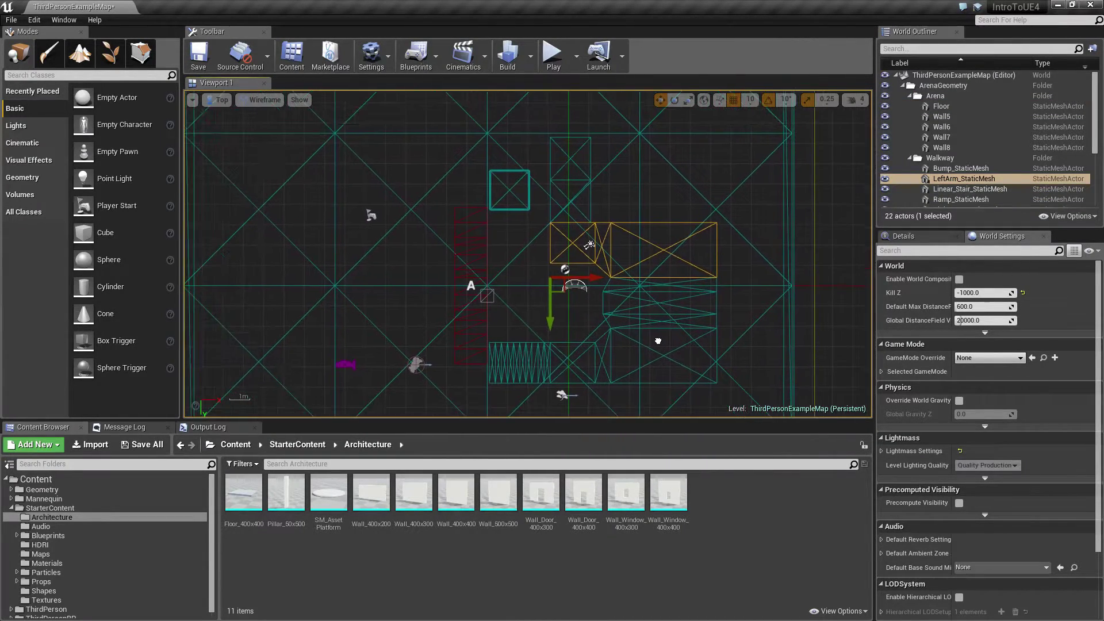
Try the Lit and Unlit view modes in the top view and restore Wireframe.
left_click(261, 100)
left_click(273, 122)
right_click_drag(460, 235, 439, 226)
left_click(249, 100)
left_click(269, 138)
left_click(251, 104)
left_click(270, 122)
left_click(251, 100)
left_click(273, 150)
View the level in the Front orthographic view and return to Perspective.
left_click(220, 100)
left_click(244, 191)
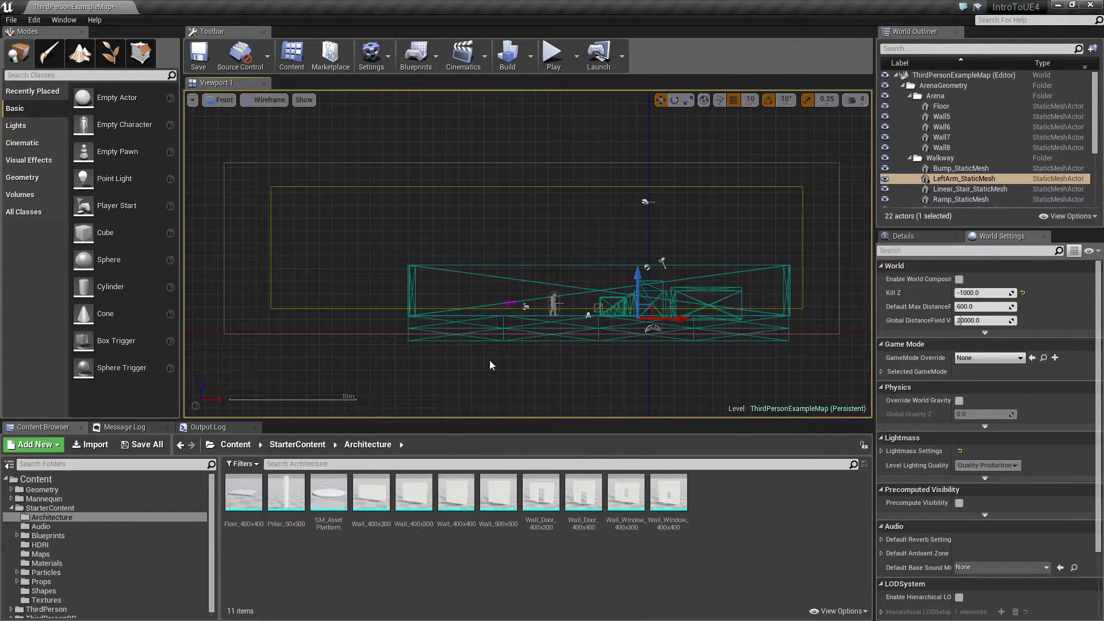
left_click(221, 100)
left_click(242, 114)
Try the Cinematic Viewport type and restore the Default Viewport in perspective.
left_click(223, 99)
left_click(243, 242)
left_click(232, 105)
left_click(244, 235)
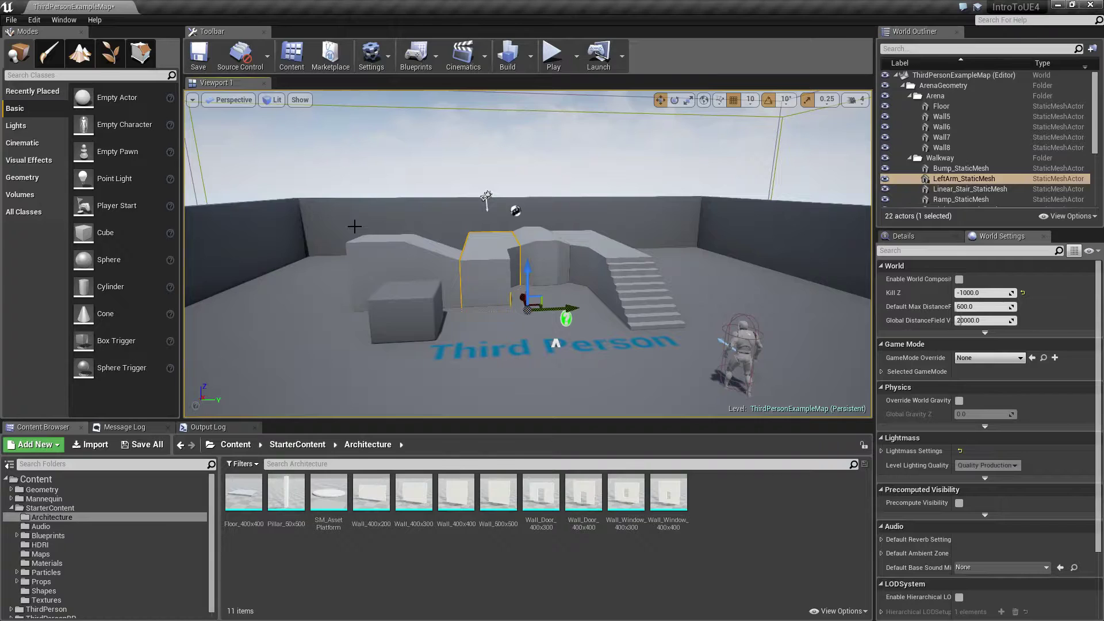
left_click(243, 104)
left_click(272, 246)
mouse_move(636, 256)
right_mouse_down()
mouse_move(719, 293)
mouse_move(811, 288)
mouse_move(638, 270)
mouse_move(642, 244)
right_mouse_up()
left_click(237, 103)
left_click(245, 233)
left_click(230, 99)
left_click(237, 117)
Select Light Source in the Lighting folder, focus the view on it and look at the sun.
left_click(279, 99)
mouse_move(315, 199)
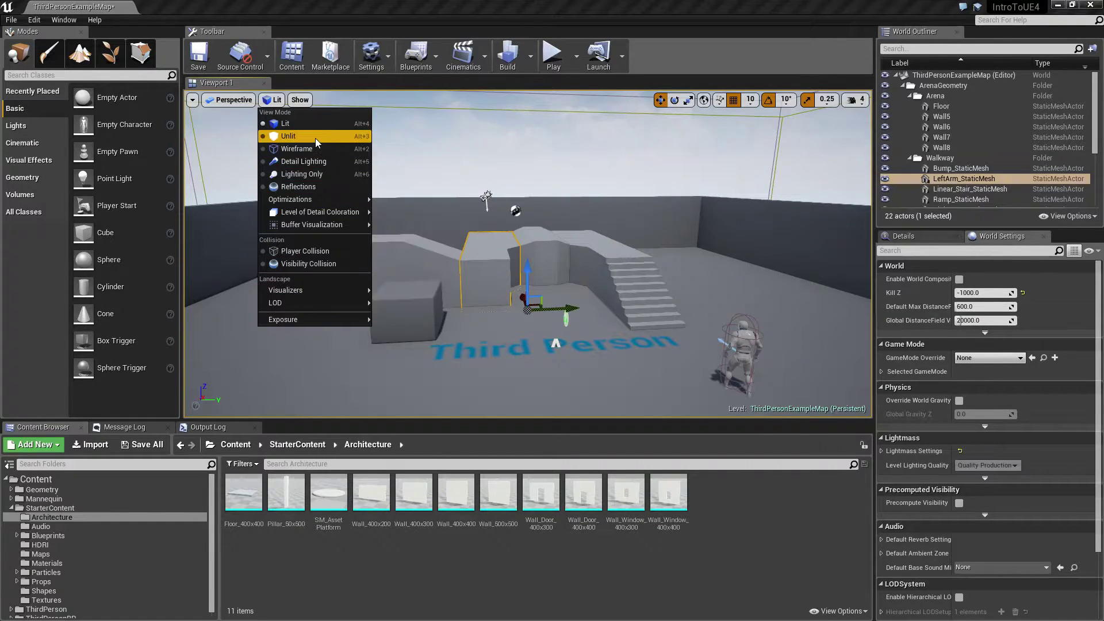
right_click_drag(414, 230, 537, 126)
left_click(904, 86)
left_click(902, 96)
double_click(946, 106)
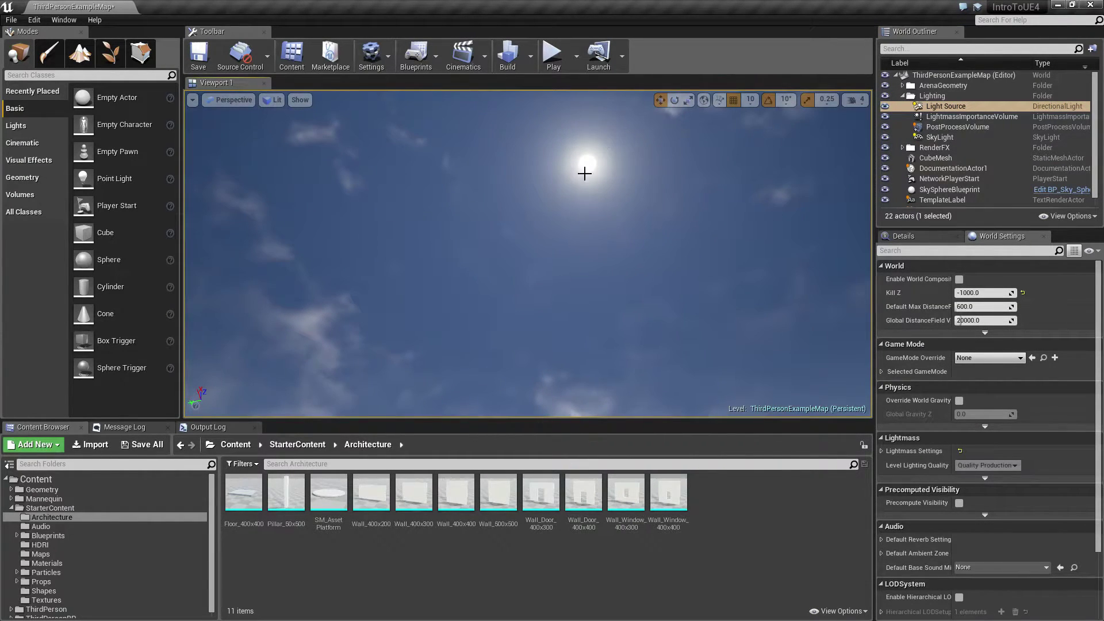
right_click_drag(584, 173, 644, 287)
mouse_move(572, 269)
right_mouse_down()
mouse_move(678, 276)
mouse_move(575, 287)
mouse_move(517, 271)
mouse_move(572, 269)
right_mouse_up()
Set the viewport's view mode to Unlit and examine the arena without lighting.
left_click(272, 99)
left_click(286, 137)
key("s")
right_click_drag(528, 253, 578, 260)
key("w")
right_click_drag(529, 300, 630, 276)
key("a")
key("s")
mouse_move(541, 350)
right_mouse_down()
mouse_move(544, 391)
mouse_move(569, 385)
mouse_move(541, 351)
right_mouse_up()
Switch the viewport's view mode to Wireframe and then to Detail Lighting, and look over the arena.
left_click(274, 105)
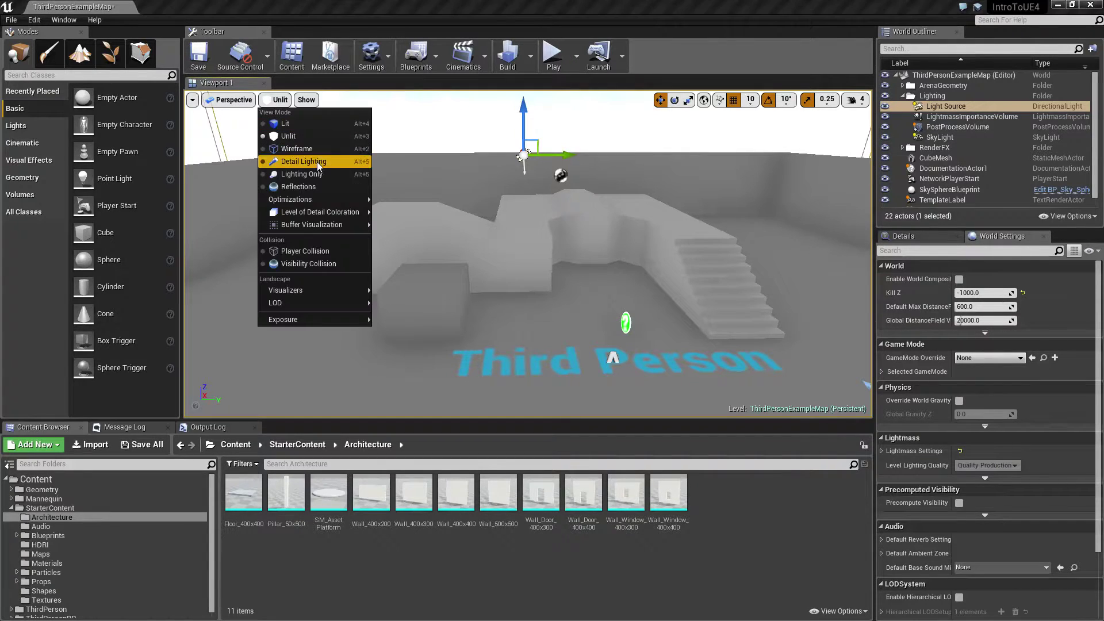
left_click(305, 150)
left_click(283, 100)
left_click(302, 164)
mouse_move(541, 290)
right_mouse_down()
mouse_move(747, 290)
mouse_move(544, 317)
mouse_move(552, 291)
right_mouse_up()
Switch the viewport's view mode to Lighting Only and then to Reflections, and examine the arena in each.
left_click(287, 105)
left_click(302, 175)
left_click(287, 100)
left_click(295, 186)
mouse_move(600, 250)
right_mouse_down()
mouse_move(460, 189)
mouse_move(678, 253)
mouse_move(600, 250)
right_mouse_up()
left_click(295, 114)
Look through the Optimizations and Level of Detail Coloration view modes.
left_click(285, 100)
mouse_move(309, 199)
mouse_move(338, 215)
left_click(416, 353)
right_click_drag(594, 364, 538, 303)
Try a Buffer Visualization mode and set the viewport back to Lit.
left_click(281, 104)
mouse_move(306, 224)
left_click(403, 234)
left_click(296, 100)
left_click(308, 128)
scroll(508, 274, "down", 3)
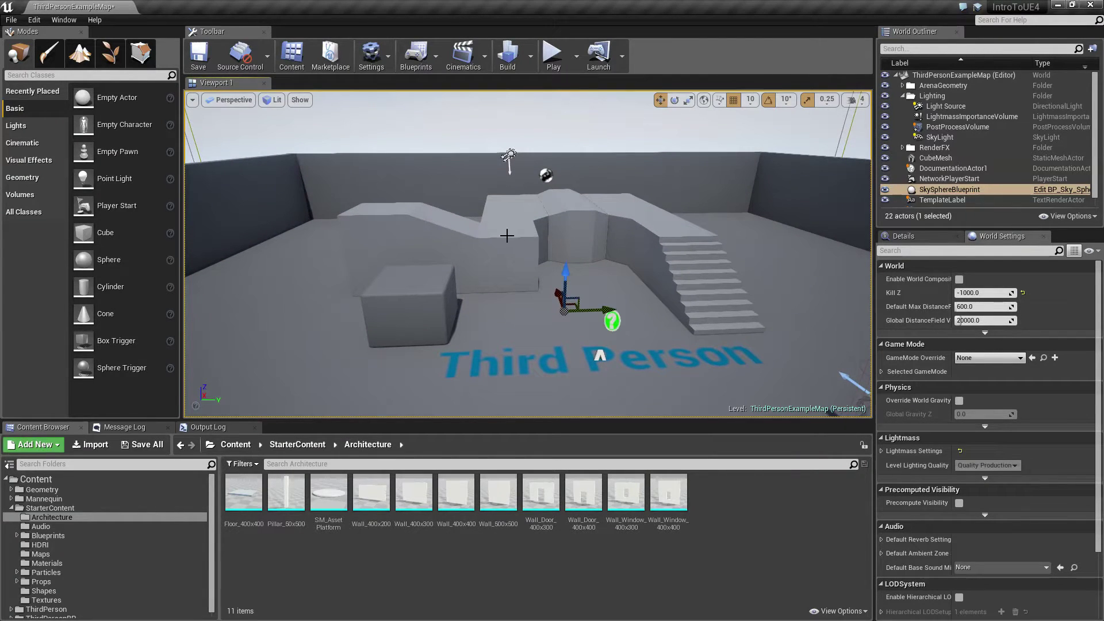
Examine the Landscape visualizers and the viewport's show flags, including the Developer, Advanced and Layers groups.
left_click(272, 100)
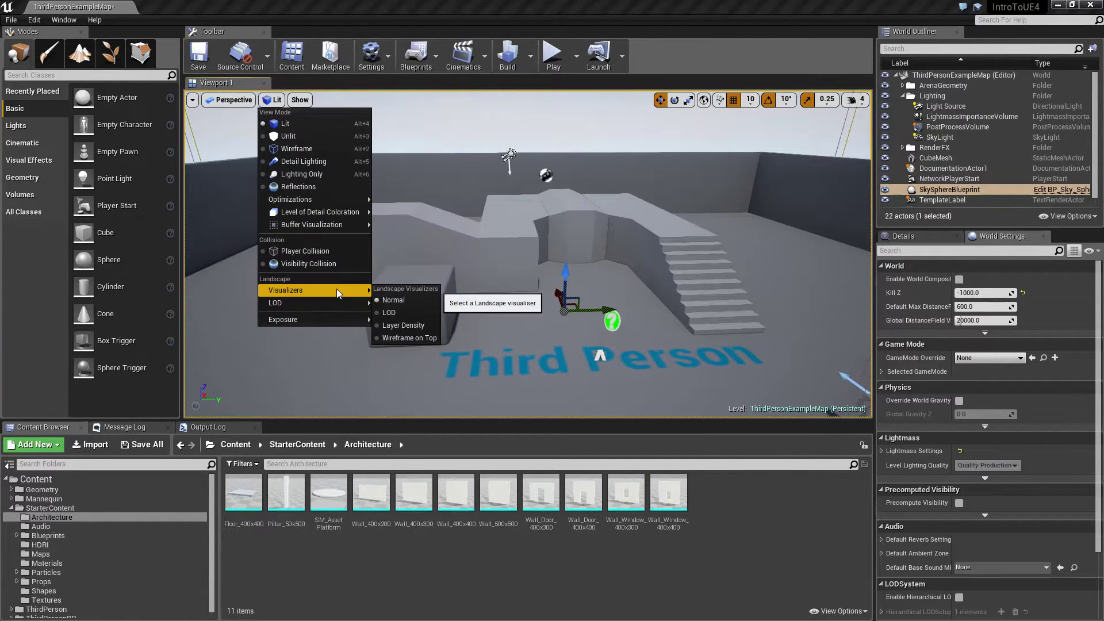
left_click(300, 101)
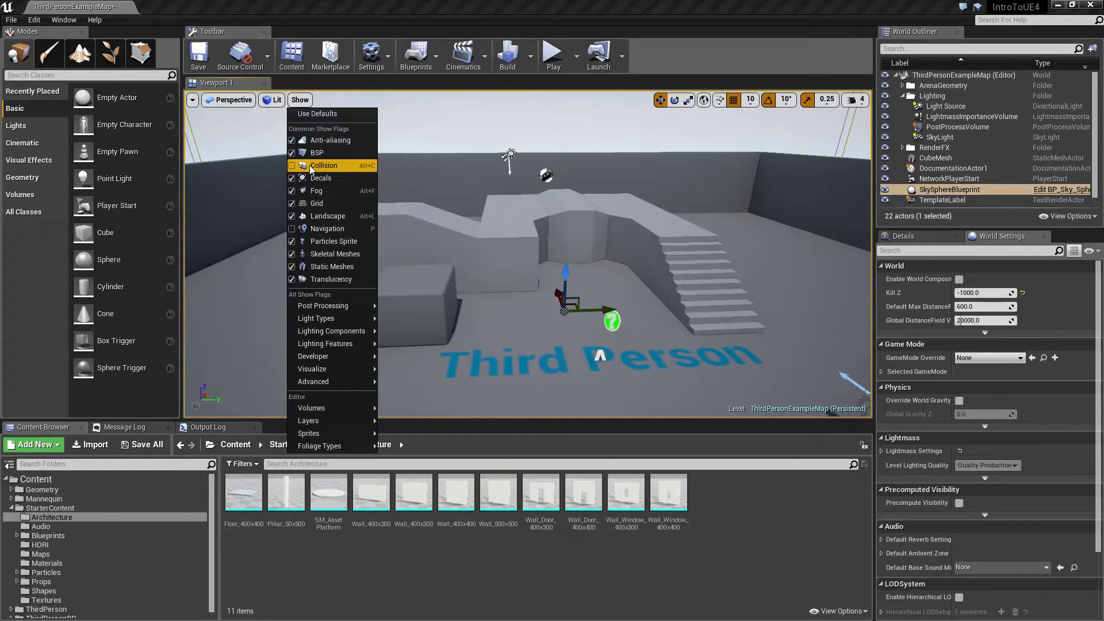
mouse_move(347, 357)
mouse_move(338, 384)
mouse_move(339, 426)
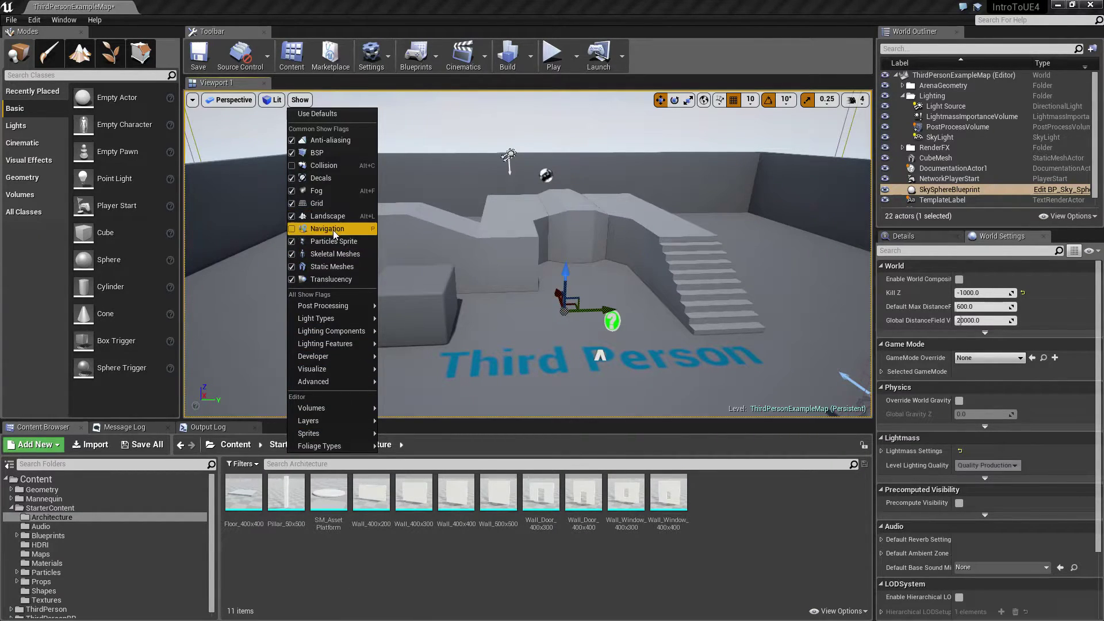
Turn the Grid show flag off and back on in the viewport.
right_click_drag(543, 281, 331, 306)
right_click_drag(655, 306, 635, 316)
right_click_drag(630, 320, 572, 328)
left_click(297, 100)
left_click(326, 204)
left_click(299, 100)
left_click(326, 205)
Turn the Fog show flag off, look around the level, and turn it back on.
left_click(300, 101)
left_click(331, 192)
right_click_drag(481, 209, 471, 144)
left_click(300, 101)
left_click(322, 190)
Toggle the Skeletal Meshes show flag off and back on while viewing the character in the arena.
left_click(298, 102)
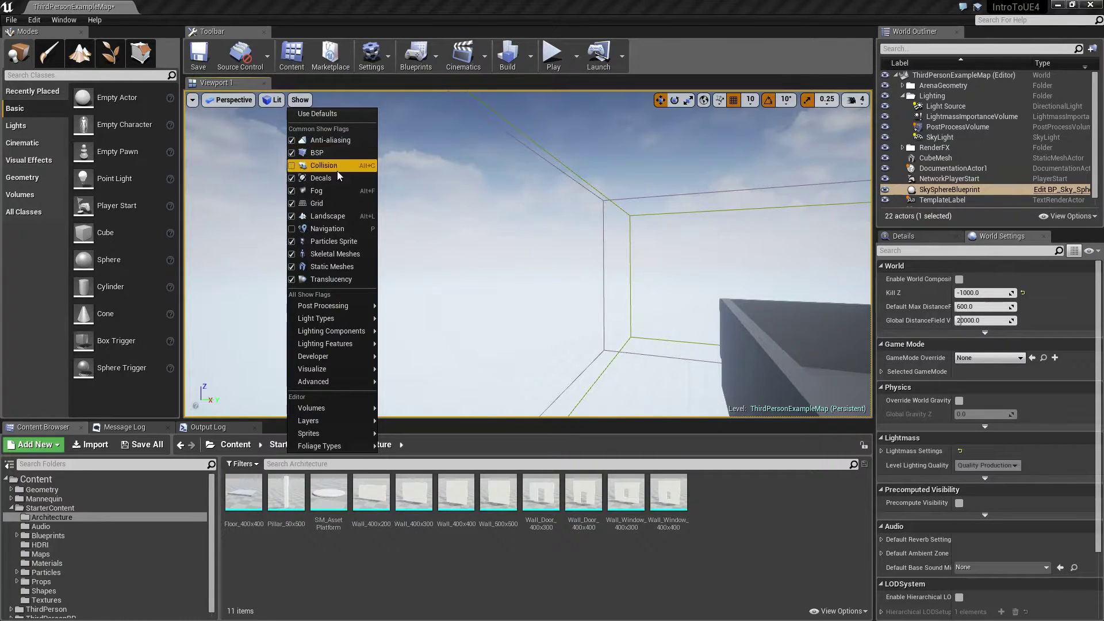
left_click(333, 254)
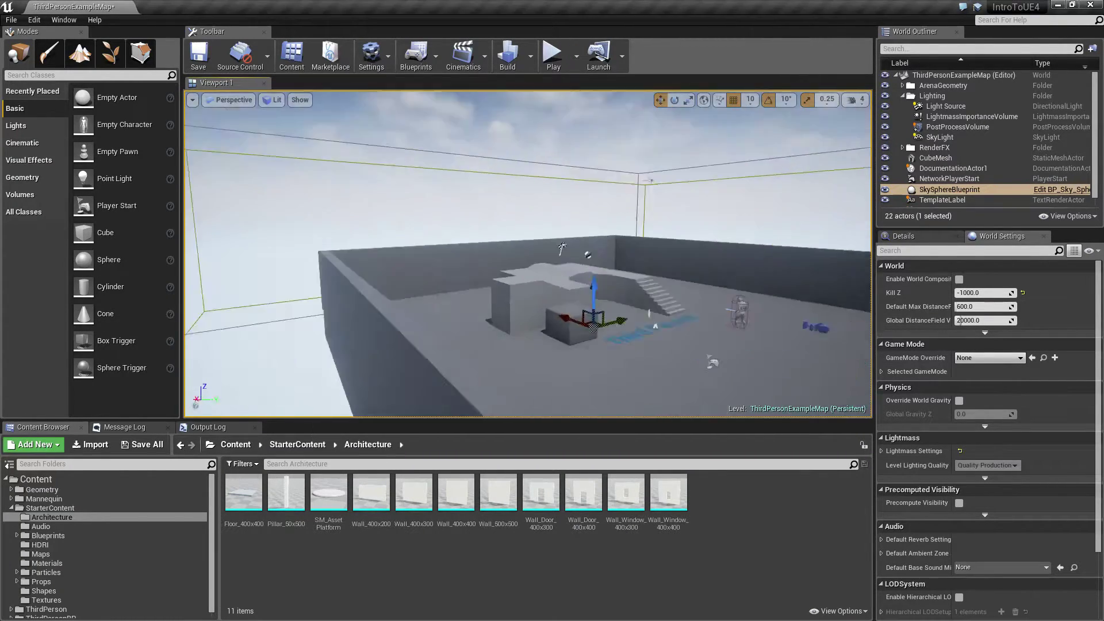
key("w")
right_click_drag(475, 241, 552, 294)
left_click(307, 100)
left_click(335, 251)
right_click_drag(705, 295, 678, 282)
left_click(300, 99)
left_click(345, 256)
Hide the level's static meshes with their show flag and show them again.
left_click(300, 99)
left_click(332, 266)
mouse_move(599, 268)
right_mouse_down()
mouse_move(375, 235)
mouse_move(592, 216)
mouse_move(689, 310)
mouse_move(473, 270)
mouse_move(599, 268)
right_mouse_up()
left_click(298, 101)
left_click(331, 266)
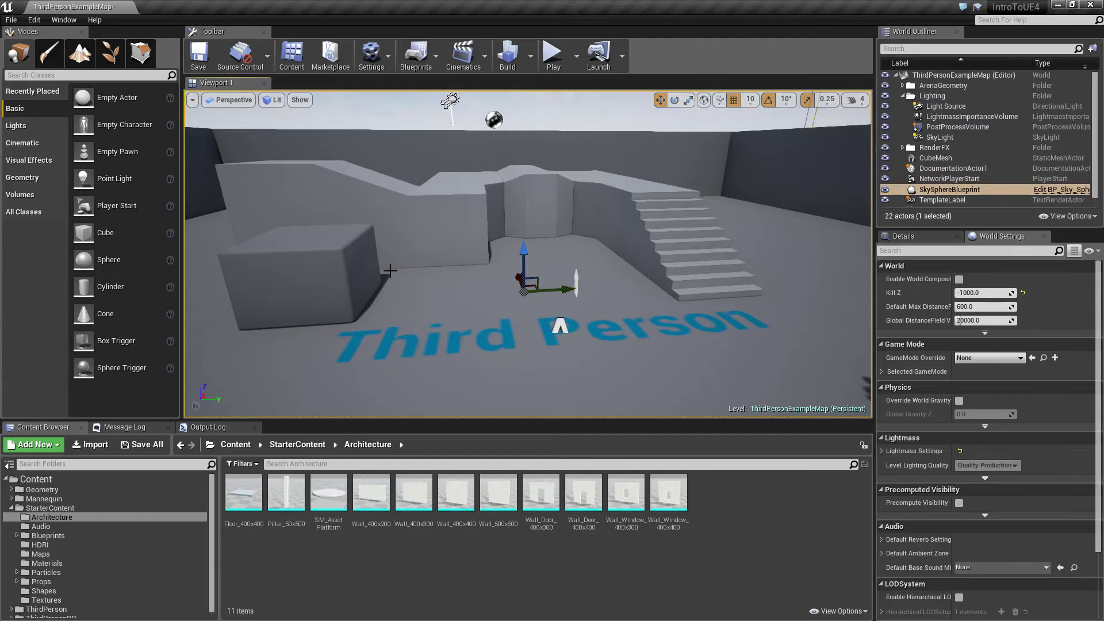
Look over the Visualize group of show flags for the viewport.
right_click_drag(600, 268, 599, 268)
left_click(299, 100)
mouse_move(360, 372)
left_click(289, 100)
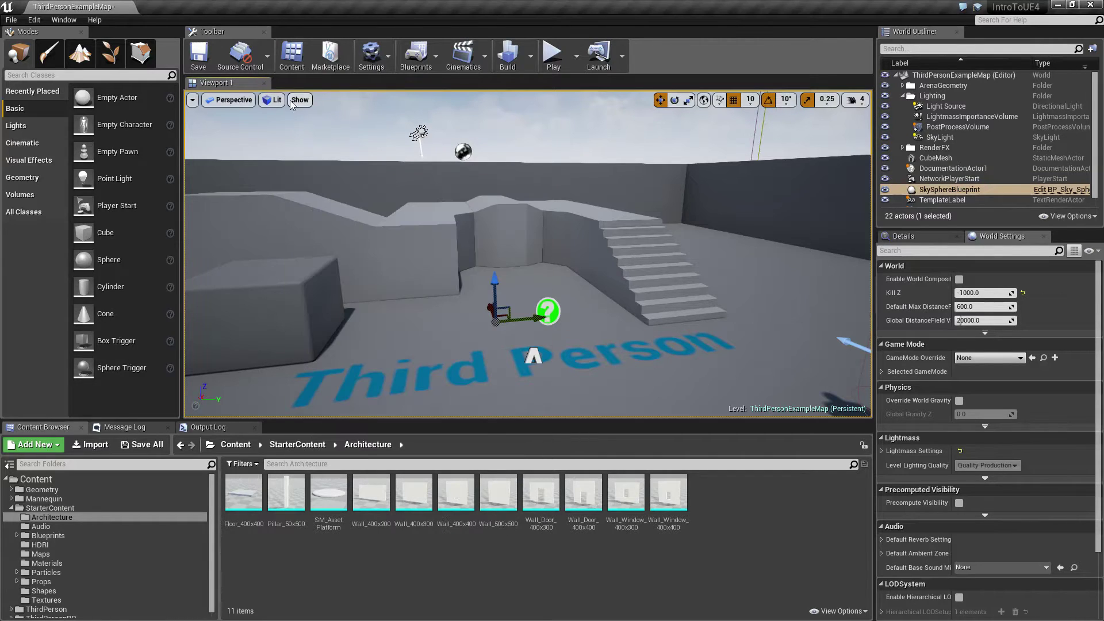
Select the linear stair mesh, and toggle the transform gizmo between world and local coordinates and back.
right_click_drag(641, 198, 662, 194)
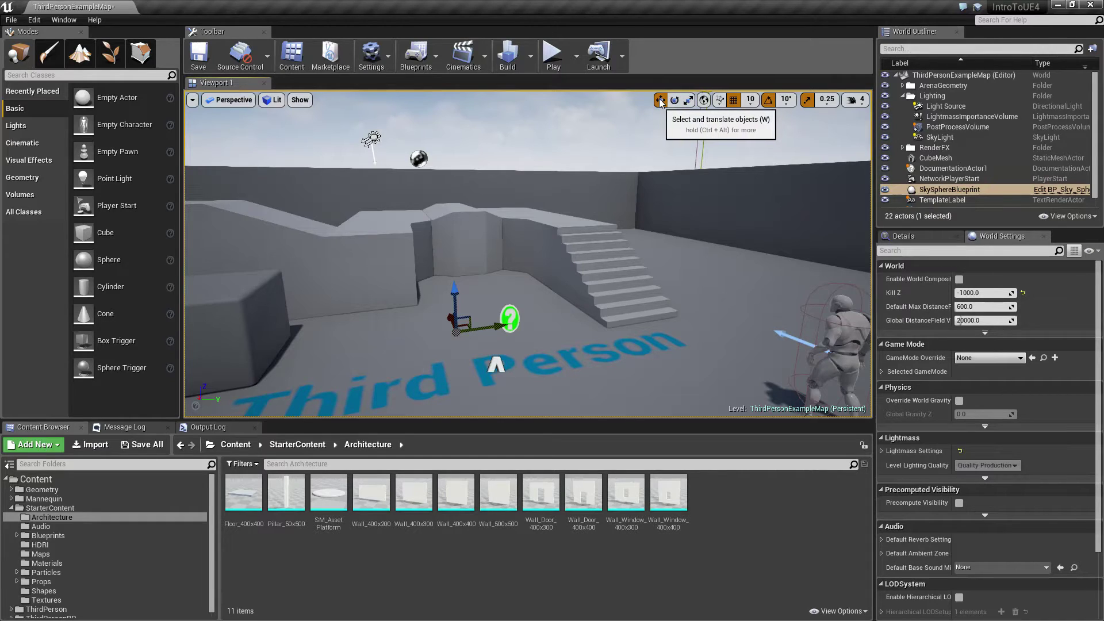
right_click_drag(627, 209, 661, 215)
left_click(540, 264)
left_click(468, 225)
left_click(526, 278)
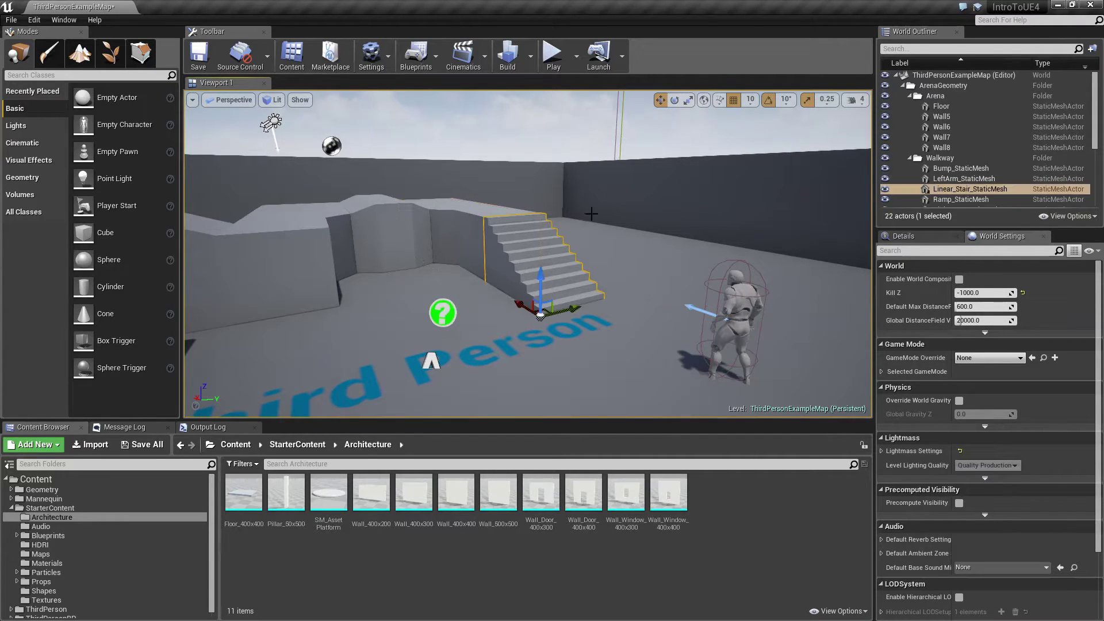
left_click(704, 101)
left_click(704, 101)
Select the walkway's left arm mesh and check the surface snapping options.
left_click(281, 268)
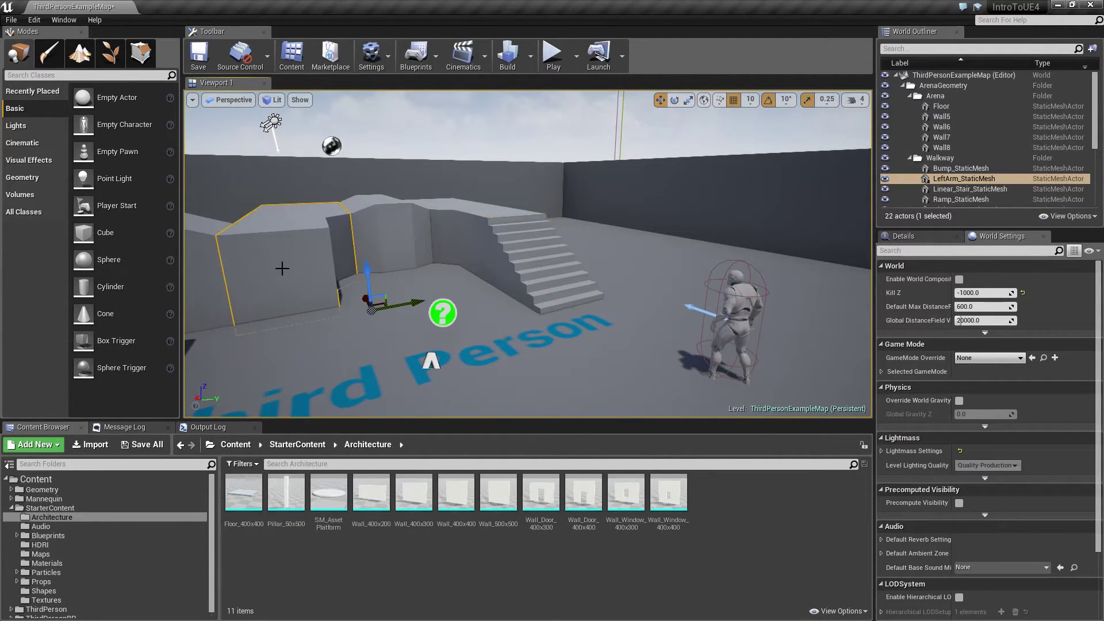
left_click(719, 101)
left_click(719, 102)
Review the grid snapping sizes for moving objects and choose a snap size of 10.
left_click(737, 103)
left_click(750, 101)
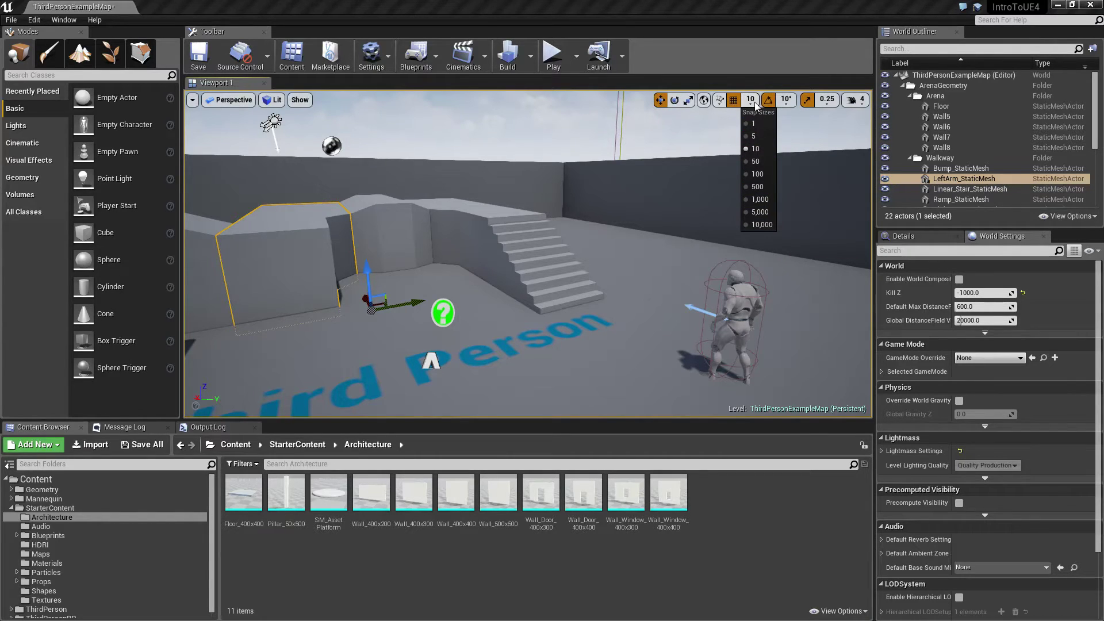
left_click(752, 103)
left_click(752, 104)
left_click(755, 149)
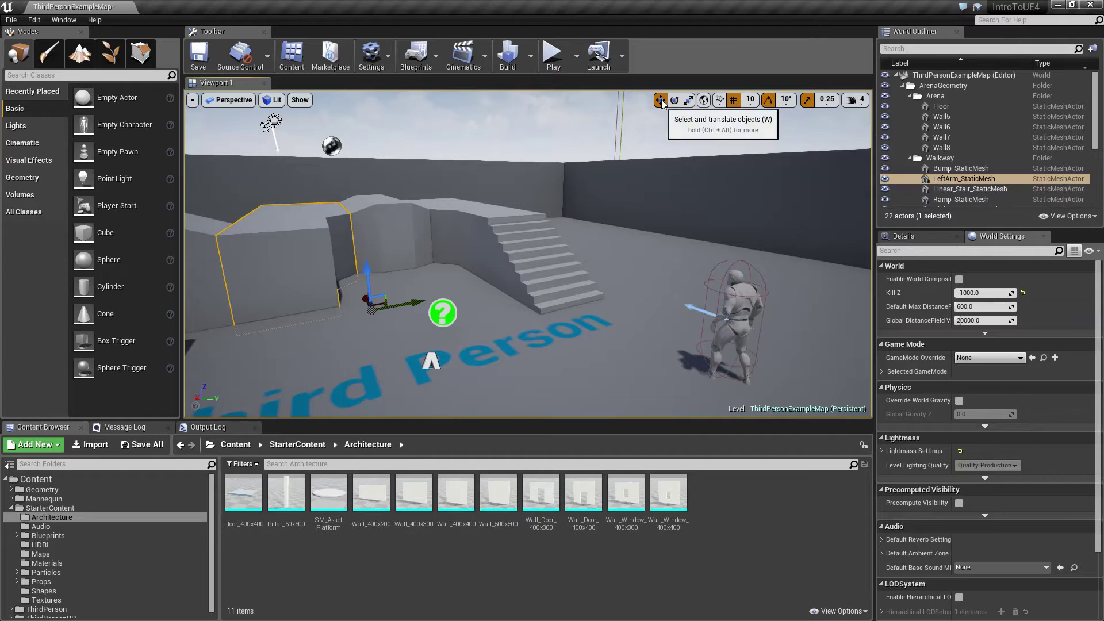
Check the camera speed setting and fly around the arena at the current speed.
left_click(859, 102)
right_click_drag(616, 226, 477, 235)
key("w")
key("s")
mouse_move(759, 157)
right_mouse_down()
mouse_move(784, 154)
mouse_move(630, 167)
mouse_move(768, 156)
right_mouse_up()
key("d")
Select the ramp mesh, focus the view on it and fly around it.
left_click(551, 259)
key("f")
key("s")
right_click_drag(528, 253, 579, 280)
key("d")
key("s")
key("a")
Raise the viewport's camera speed to the maximum and fly around the level, refocusing on the ramp mesh.
left_click(859, 101)
left_click_drag(902, 126, 912, 126)
right_click_drag(632, 219, 617, 258)
key("s")
key("w")
key("a")
key("w")
key("f")
mouse_move(593, 303)
right_mouse_down()
mouse_move(591, 265)
mouse_move(577, 298)
right_mouse_up()
key("w")
right_click_drag(636, 230, 636, 229)
key("s")
Lower the camera speed to the minimum and fly slowly through the level.
left_click(855, 102)
left_click_drag(907, 126, 828, 126)
right_click_drag(779, 266, 846, 247)
key("w")
key("d")
key("s")
key("w")
right_click_drag(505, 254, 562, 222)
Set the camera speed to 4 and fly around the arena at that speed.
left_click(855, 100)
left_click_drag(850, 127, 871, 126)
key("s")
right_click_drag(778, 173, 793, 216)
key("w")
key("s")
right_click_drag(627, 211, 619, 213)
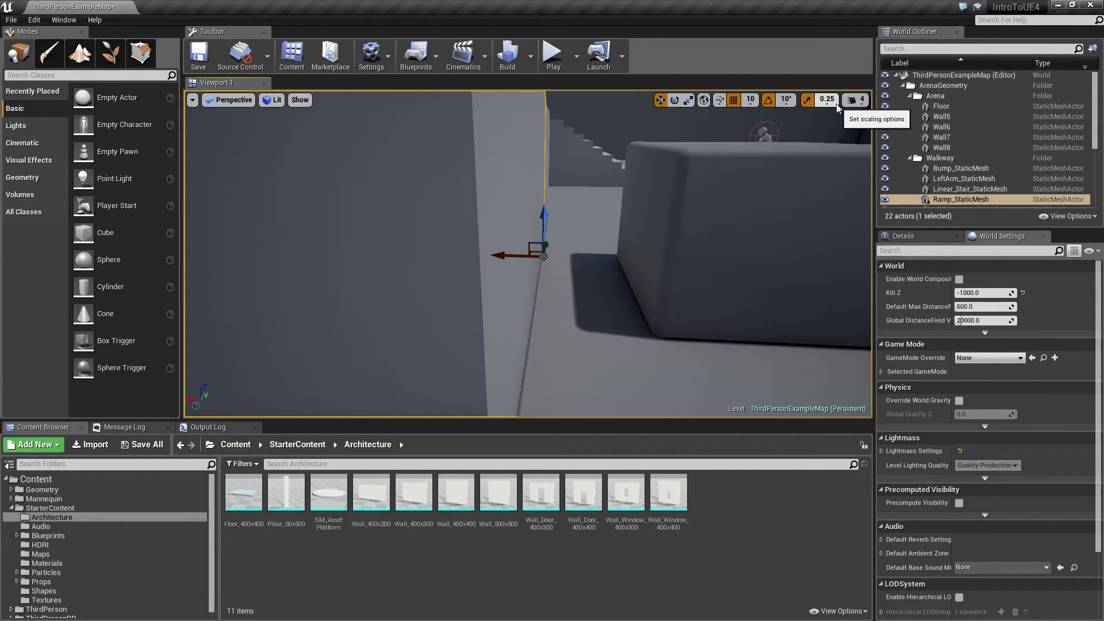
right_click_drag(500, 276, 438, 310)
right_click_drag(278, 320, 336, 300)
Hide the tabs of the Viewport 1 and Toolbar panes.
right_click(230, 81)
left_click(253, 97)
right_click(218, 32)
left_click(246, 47)
Bring the viewport pane's hidden tab back and hide it again.
left_click(185, 69)
right_click(231, 69)
left_click(253, 84)
Close the Output Log and Message Log tabs, and hide the Content Browser's tab.
left_click(208, 427)
right_click(209, 426)
left_click(233, 464)
right_click(138, 427)
left_click(172, 456)
right_click(57, 430)
left_click(81, 447)
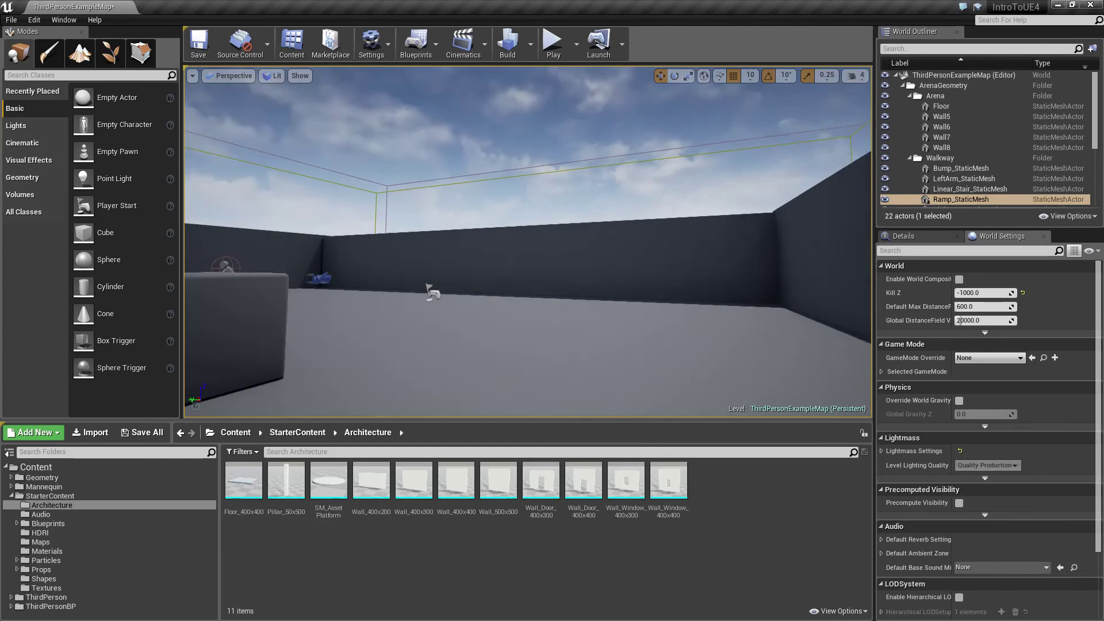